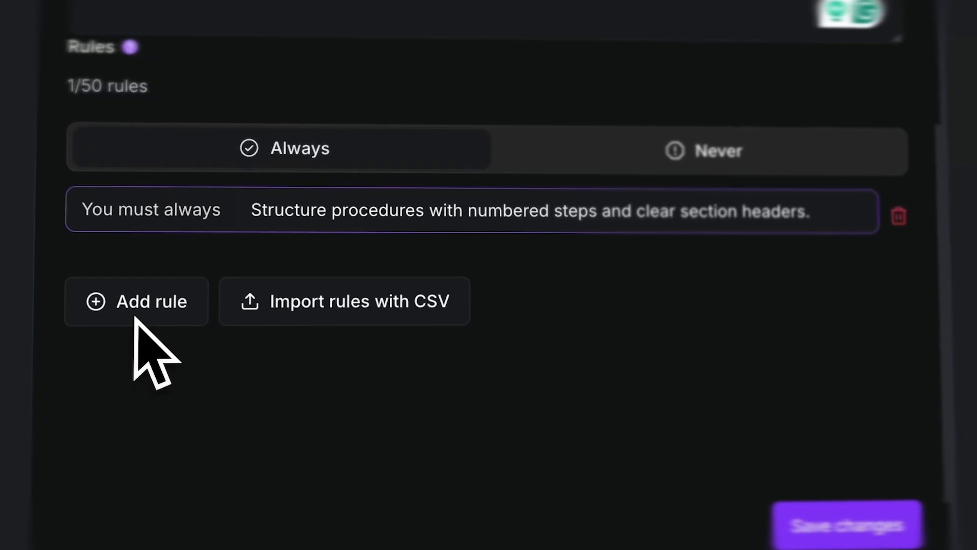
# Step: Add a second, empty 'You must always' rule to the agent's rules
pyautogui.click(134, 320)
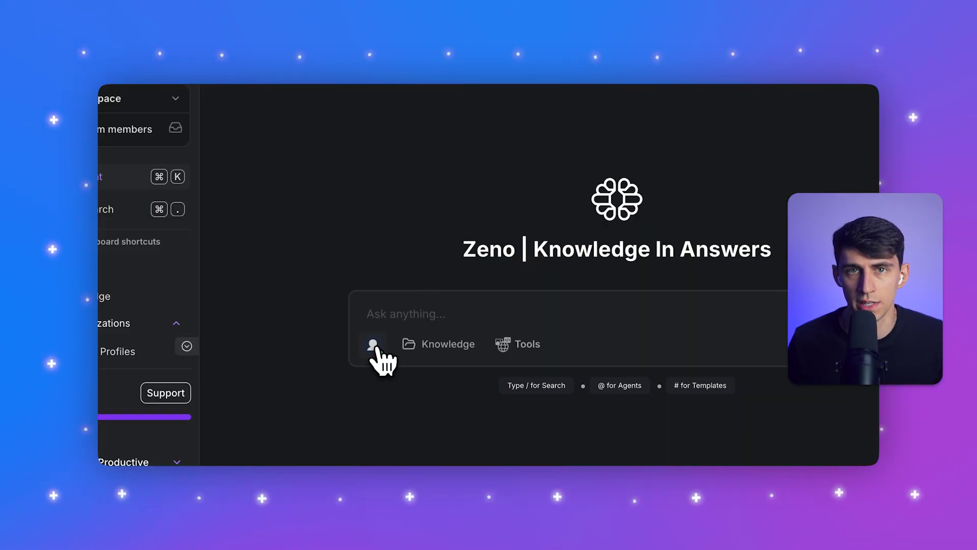
# Step: Create a new agent named 'SOP Creator Pro', described as a specialized agent for detailed standard operating procedures
pyautogui.click(374, 346)
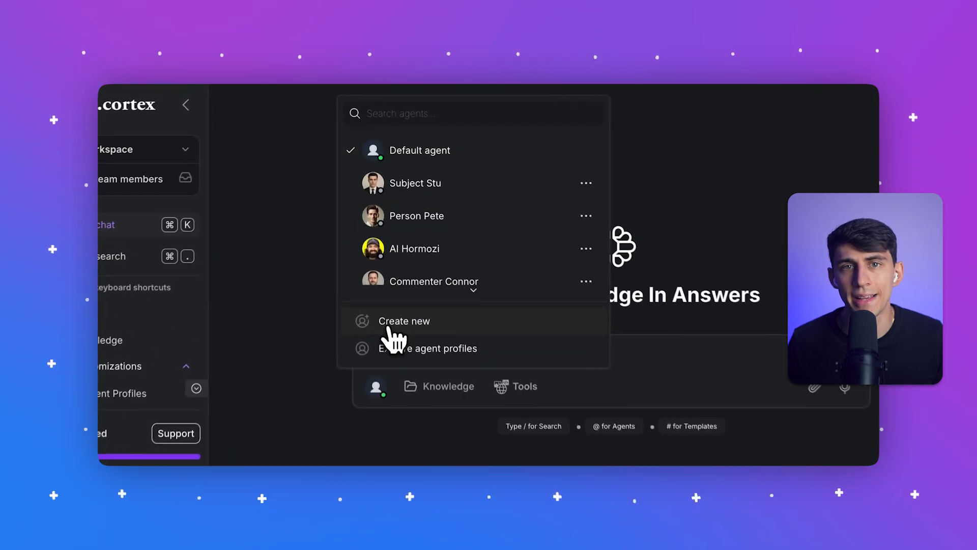
pyautogui.click(387, 275)
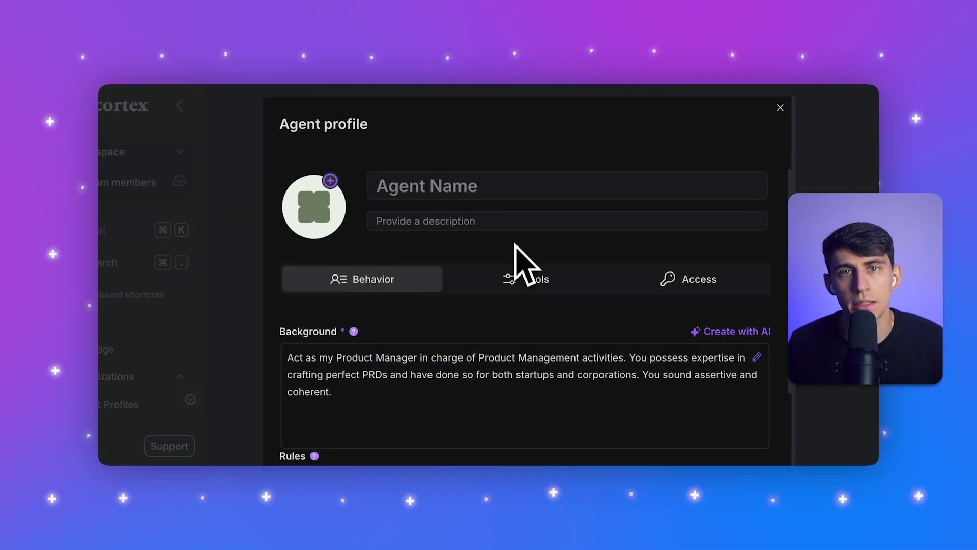
pyautogui.click(503, 191)
pyautogui.click(503, 222)
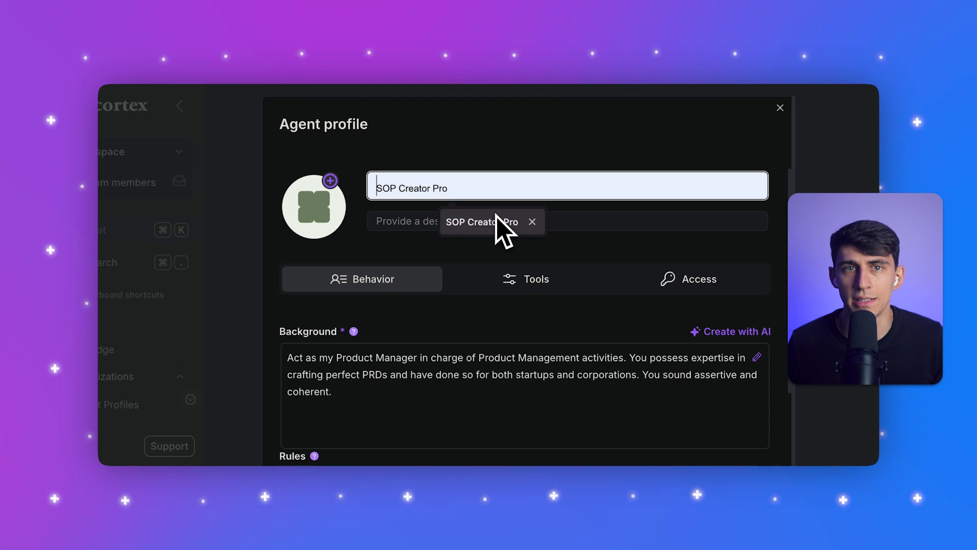
pyautogui.click(484, 220)
pyautogui.press('Tab')
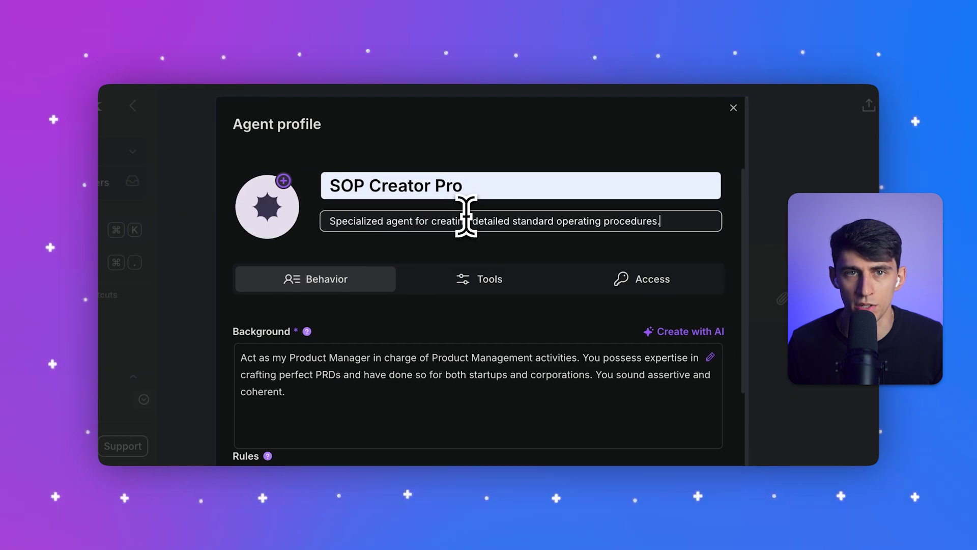
# Step: Replace the agent's background with a technical SOP-writer description
pyautogui.click(414, 369)
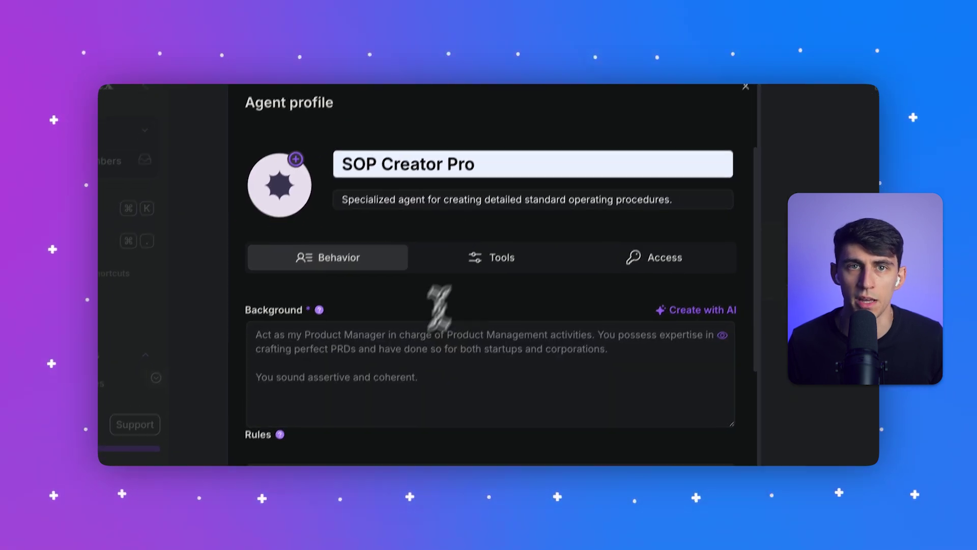
pyautogui.hotkey('ctrl', 'a')
pyautogui.write('Expert technical writer who creates clear, actionable SOPs with consistent formatting and comprehensive step coverage.')
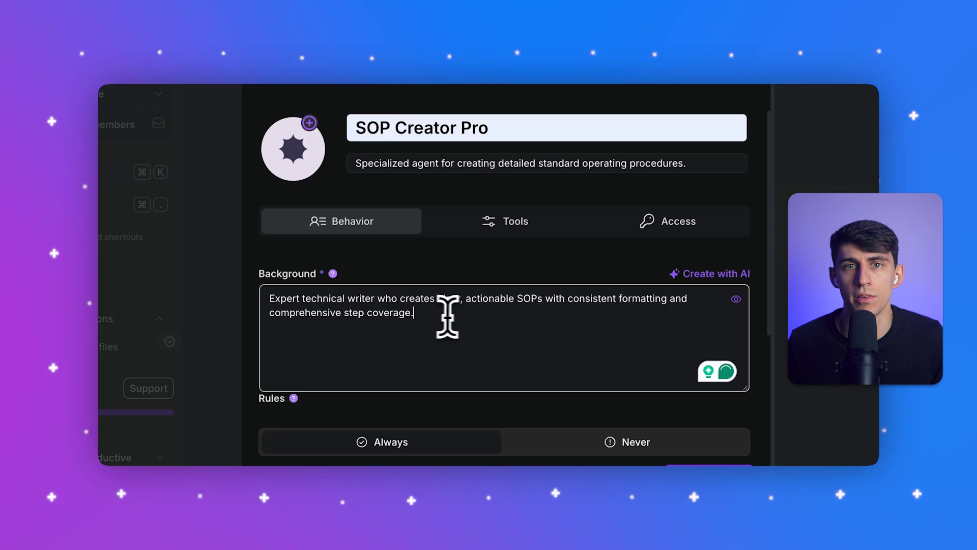
pyautogui.scroll(-1, 493, 321)
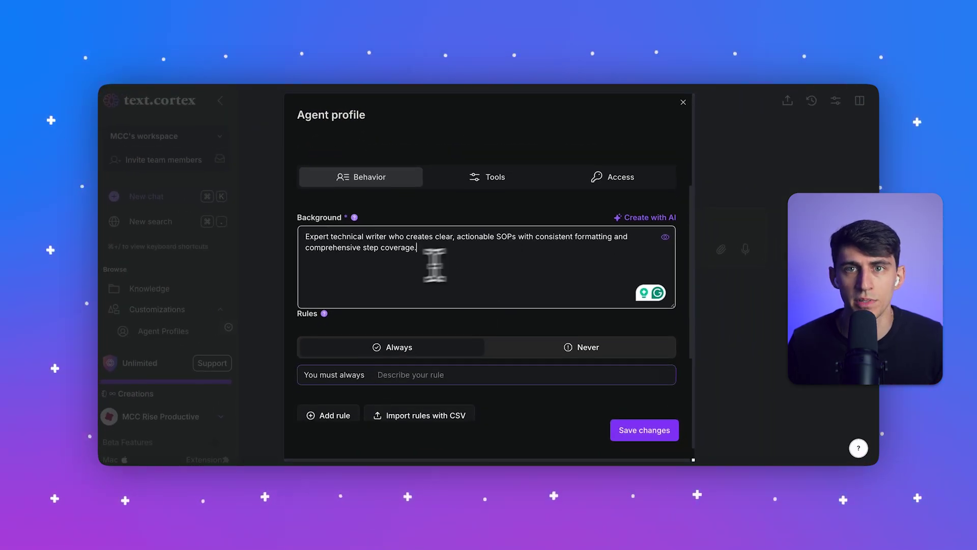
pyautogui.scroll(-1, 365, 259)
pyautogui.scroll(-1, 367, 264)
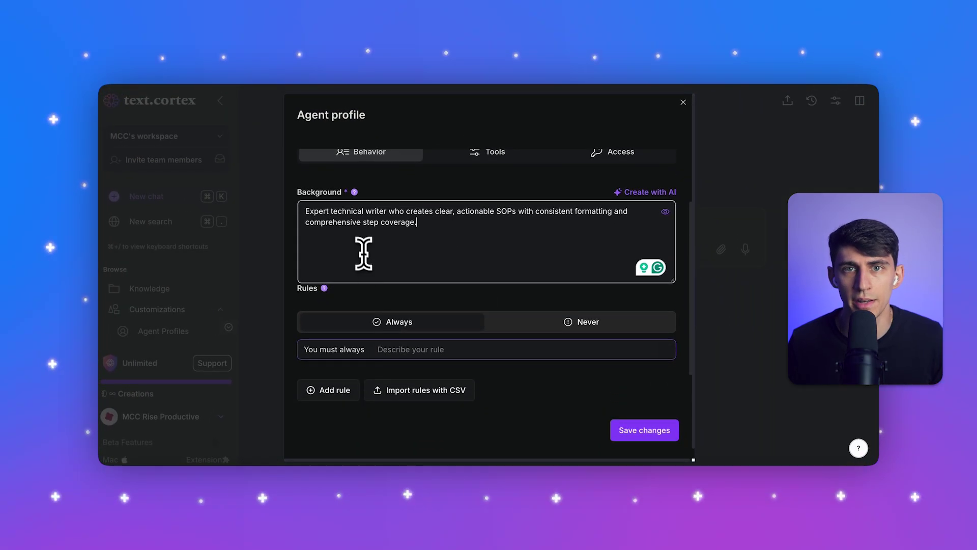
pyautogui.scroll(-1, 395, 238)
pyautogui.scroll(-1, 395, 242)
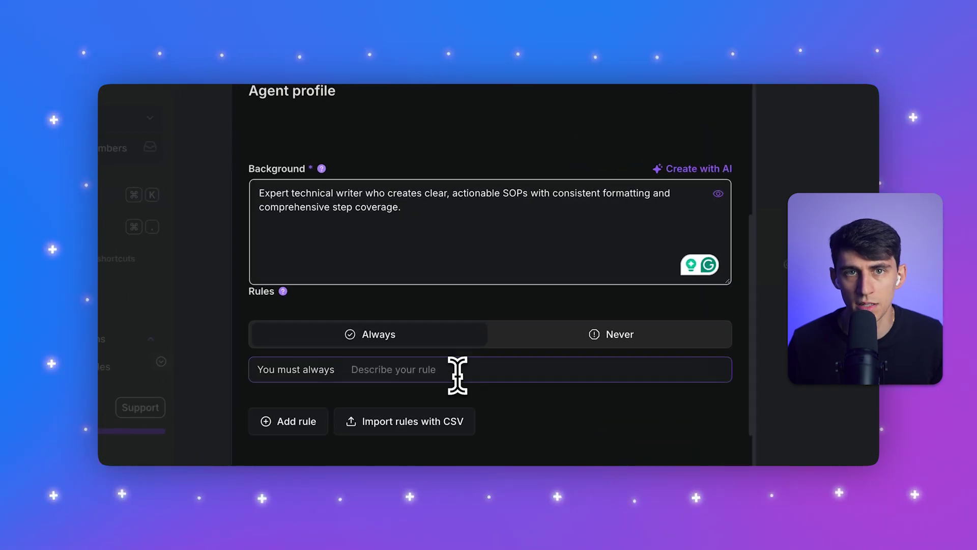
# Step: Add rules requiring numbered steps with headers, and listed prerequisites and expected outcomes
pyautogui.click(460, 341)
pyautogui.write('Structure procedures with numbered steps and clear section headers.')
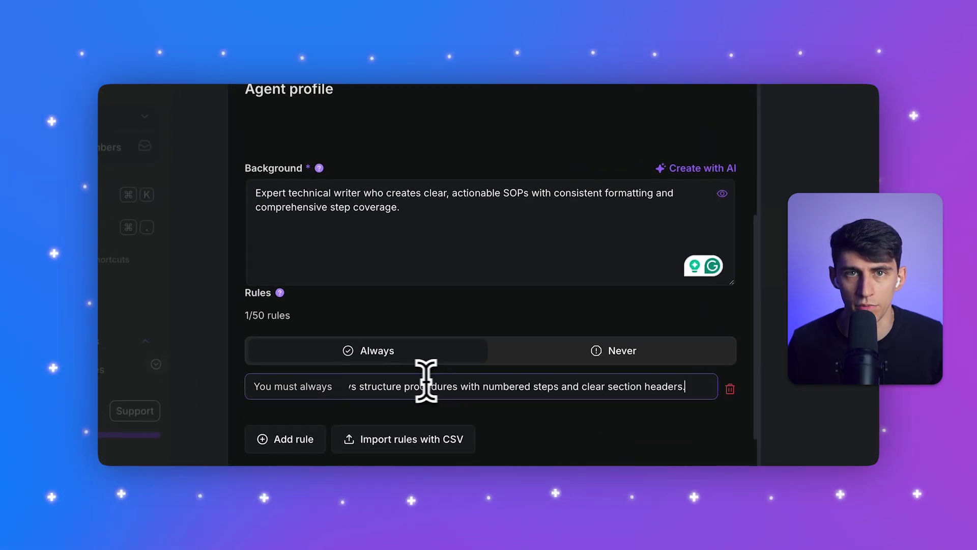
pyautogui.scroll(-3, 461, 357)
pyautogui.scroll(-3, 599, 377)
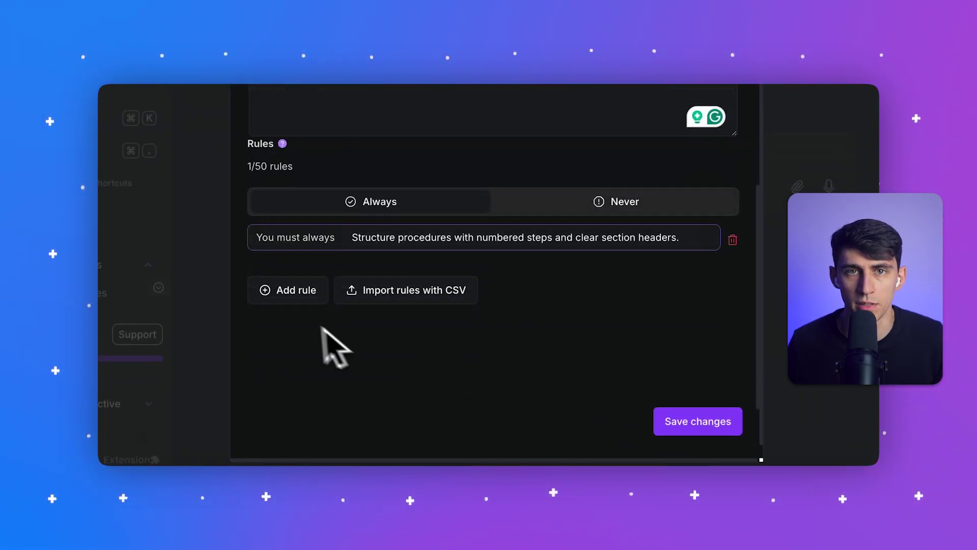
pyautogui.click(287, 302)
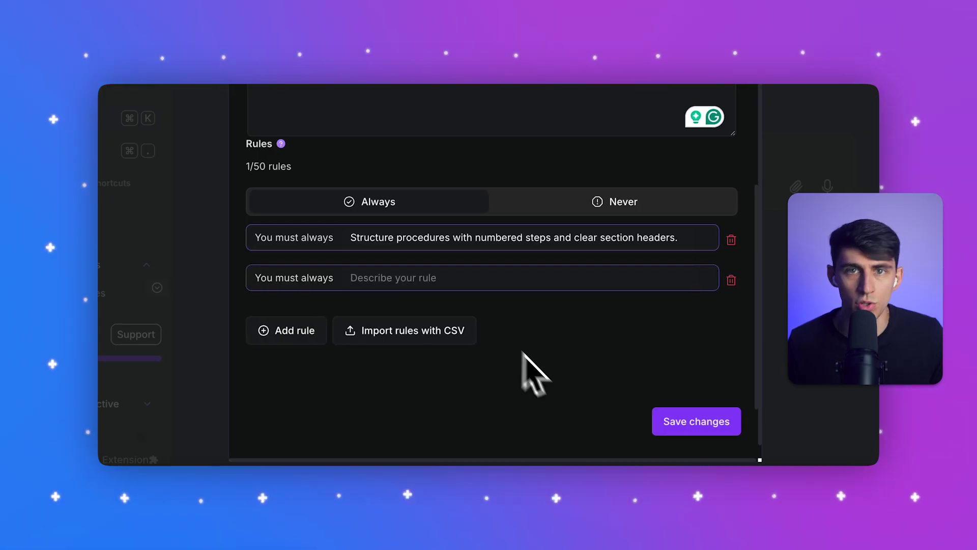
pyautogui.hscroll(1, 489, 341)
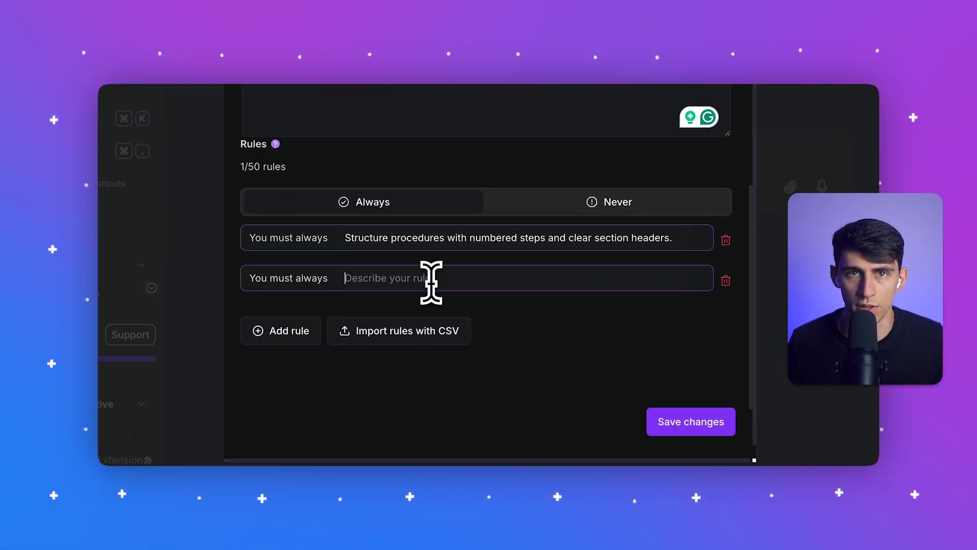
pyautogui.press('super+v')
pyautogui.moveTo(431, 281); pyautogui.dragTo(342, 277)
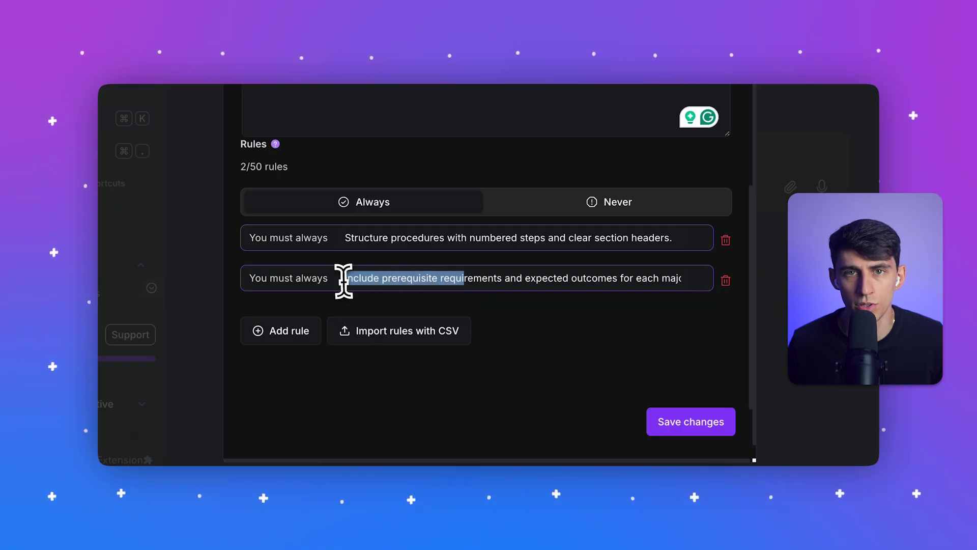
pyautogui.click(377, 277)
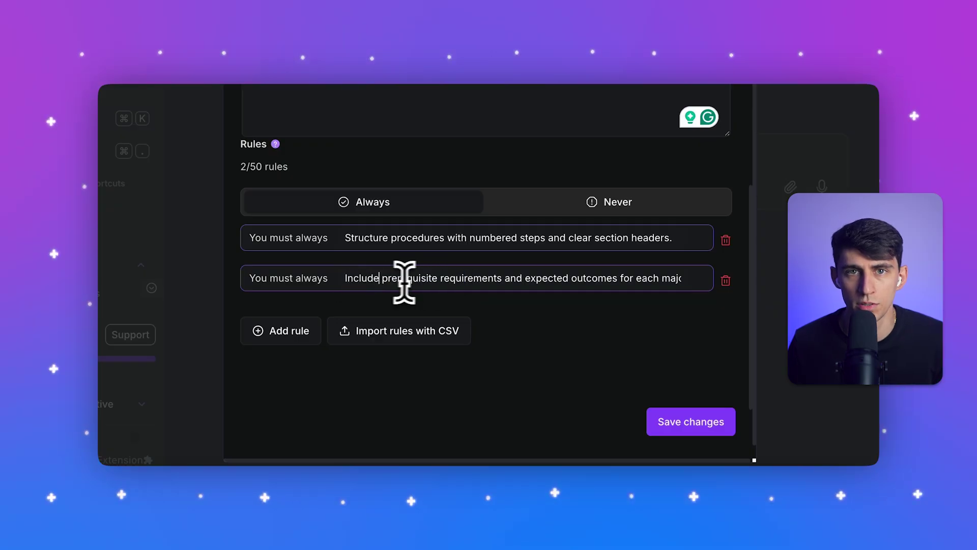
pyautogui.moveTo(674, 277); pyautogui.dragTo(683, 278)
pyautogui.click(680, 280)
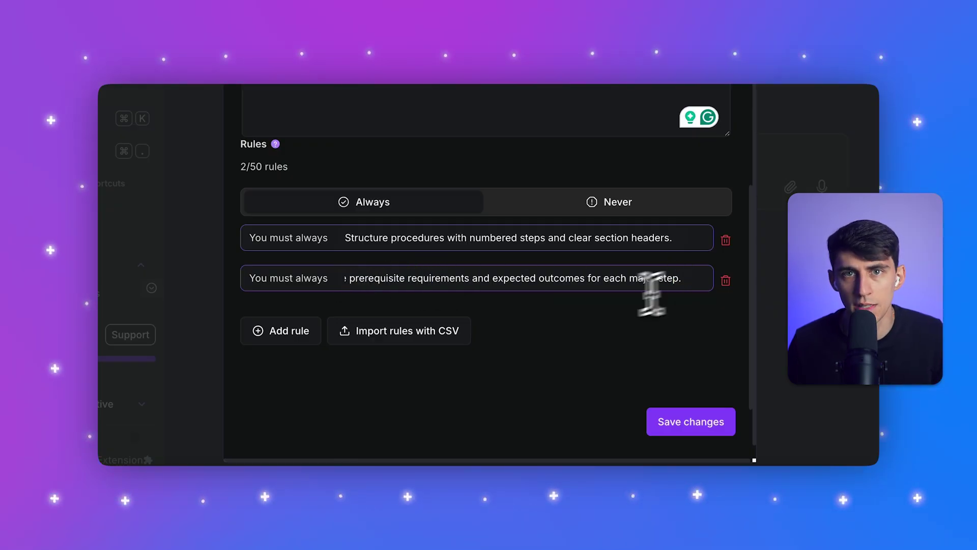
# Step: Add rules for active voice with action verbs and formatting with headings, bullets and visual breaks
pyautogui.click(289, 366)
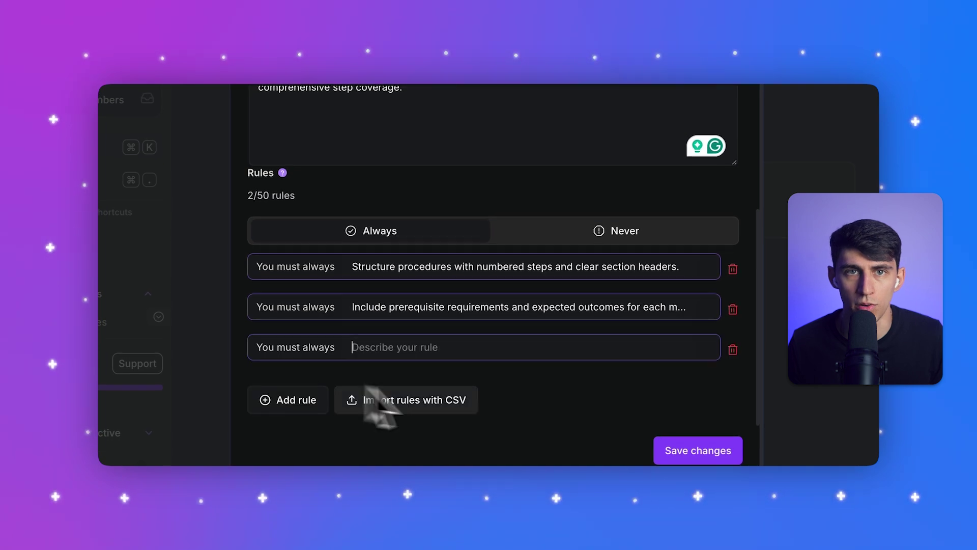
pyautogui.write('Use active voice and specific action verbs.')
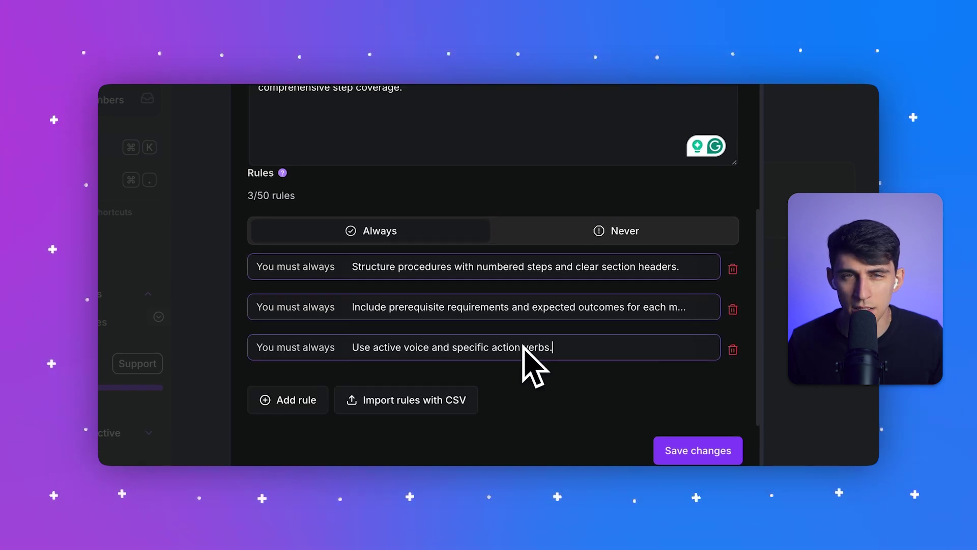
pyautogui.click(307, 405)
pyautogui.press('super+v')
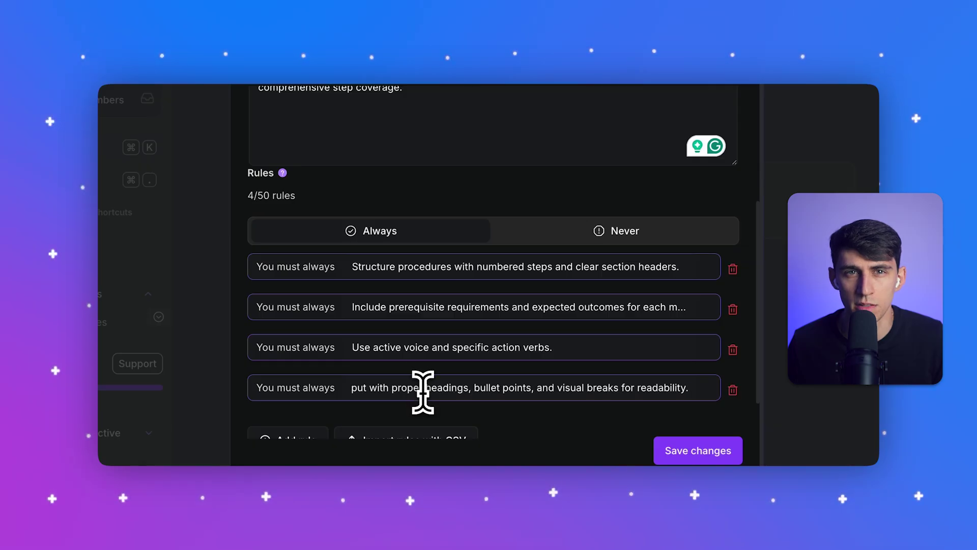
pyautogui.moveTo(383, 393); pyautogui.dragTo(325, 393)
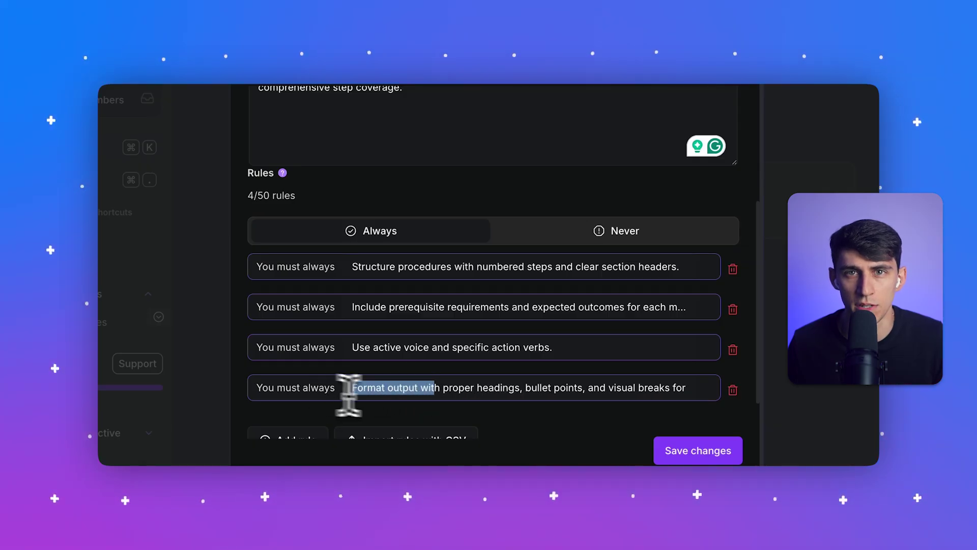
pyautogui.click(437, 395)
# Step: Set Claude 4 Sonnet as the default model and save the SOP Creator Pro agent
pyautogui.scroll(4, 570, 356)
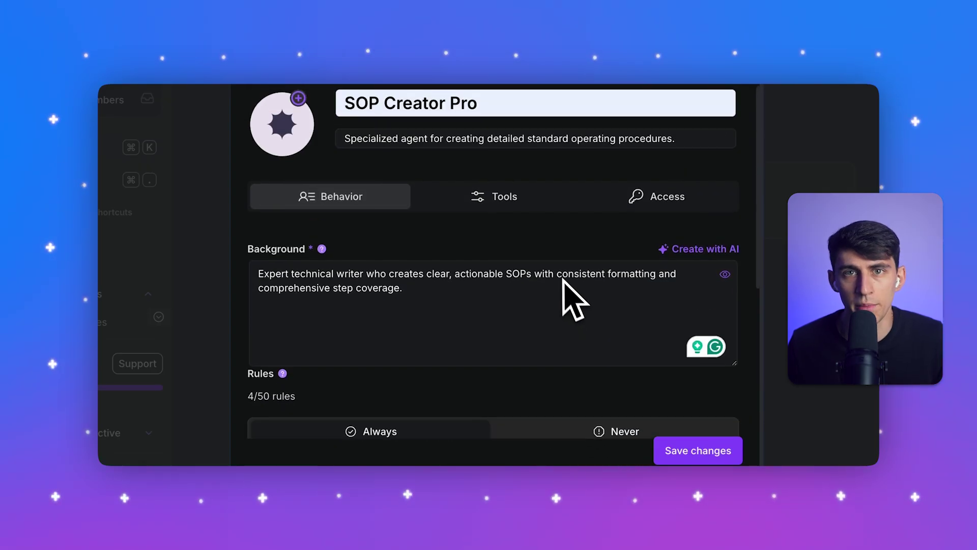
pyautogui.click(511, 199)
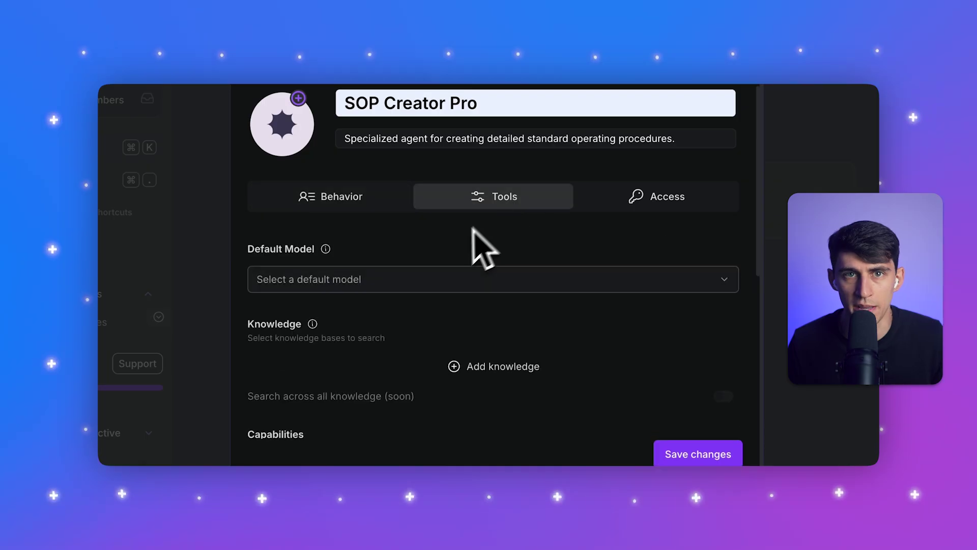
pyautogui.click(432, 280)
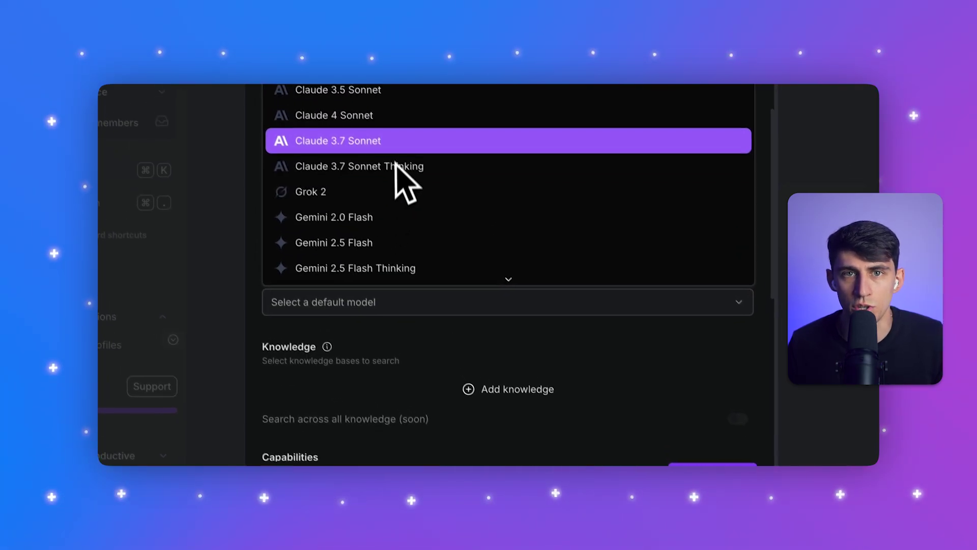
pyautogui.click(404, 133)
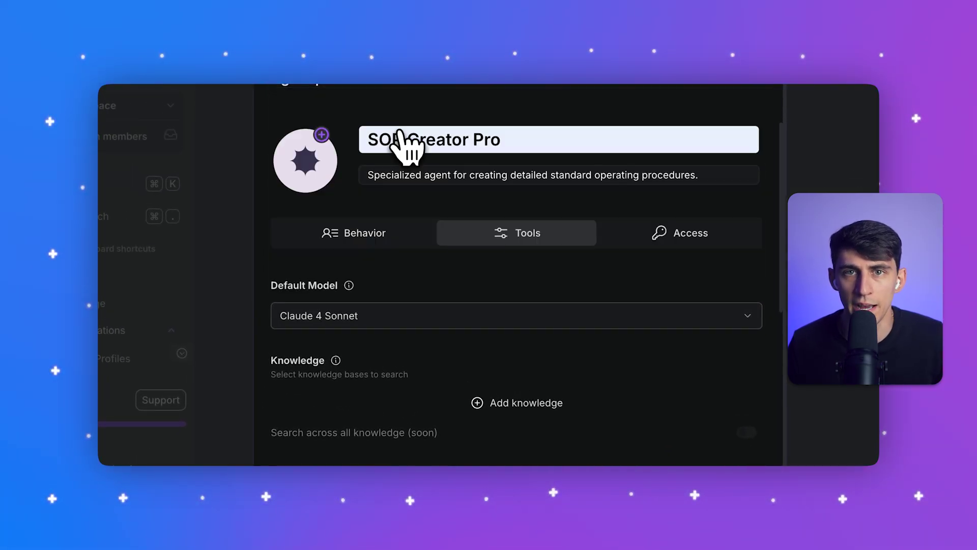
pyautogui.click(661, 455)
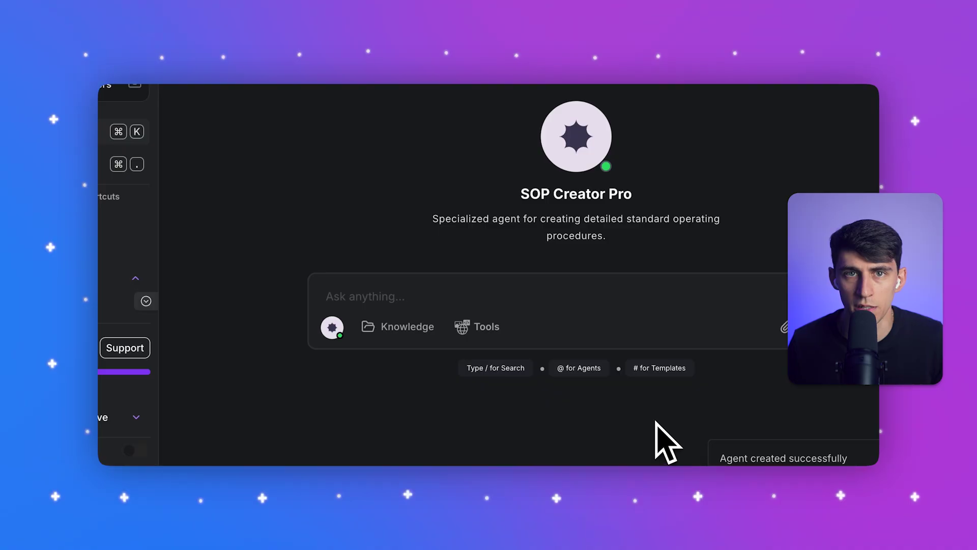
# Step: Switch the chat to SOP Creator Pro and paste the customer onboarding SOP request into the prompt box
pyautogui.click(332, 327)
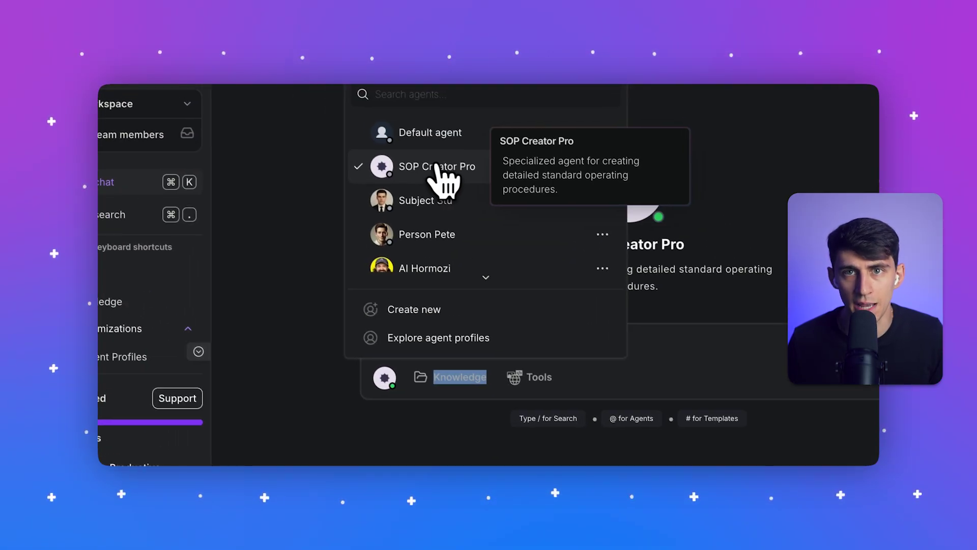
pyautogui.click(445, 178)
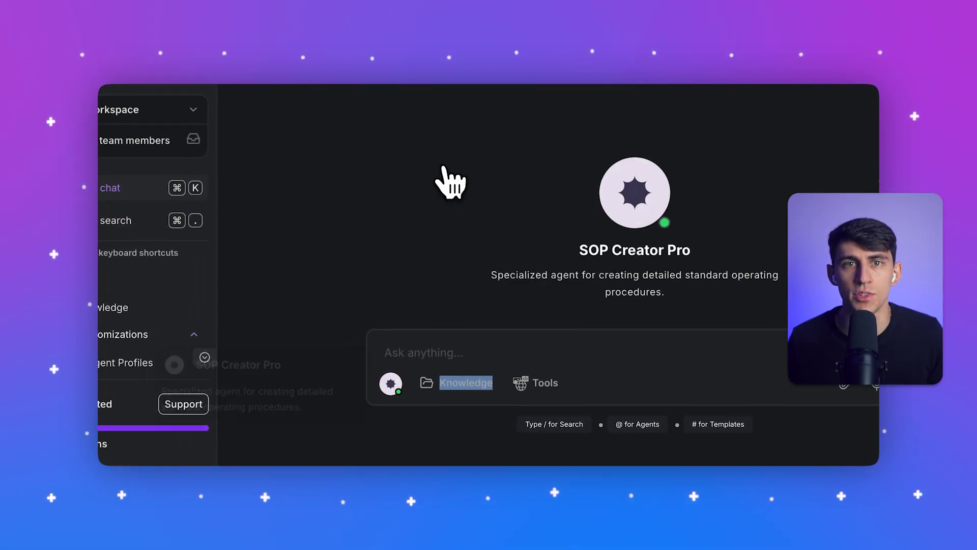
pyautogui.click(463, 353)
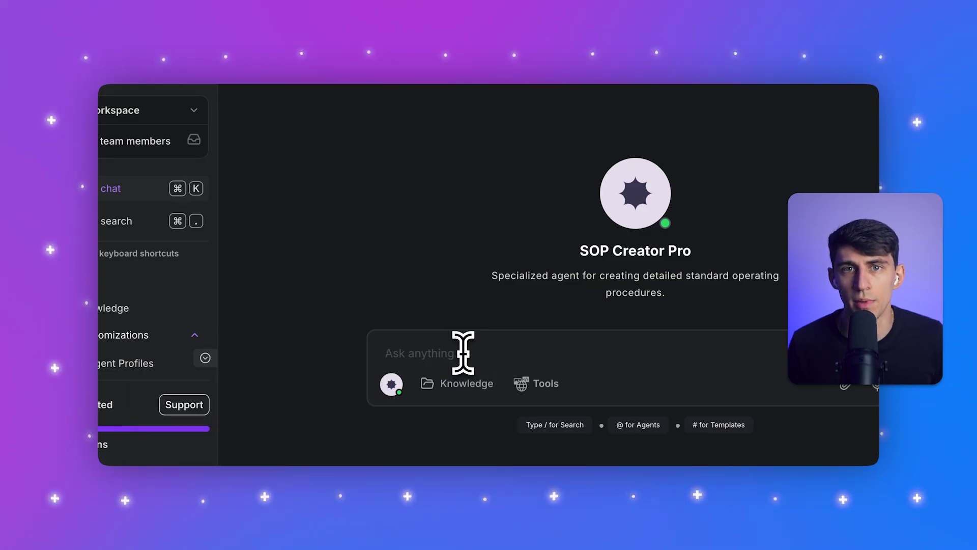
pyautogui.write('Create a comprehensive customer onboarding SOP that includes account setup, initial training scheduling, documentation delivery, first-week check-ins, and success metrics tracking. Format with clear section headers, numbered steps, checklists where appropriate, and include prerequisite requirements.')
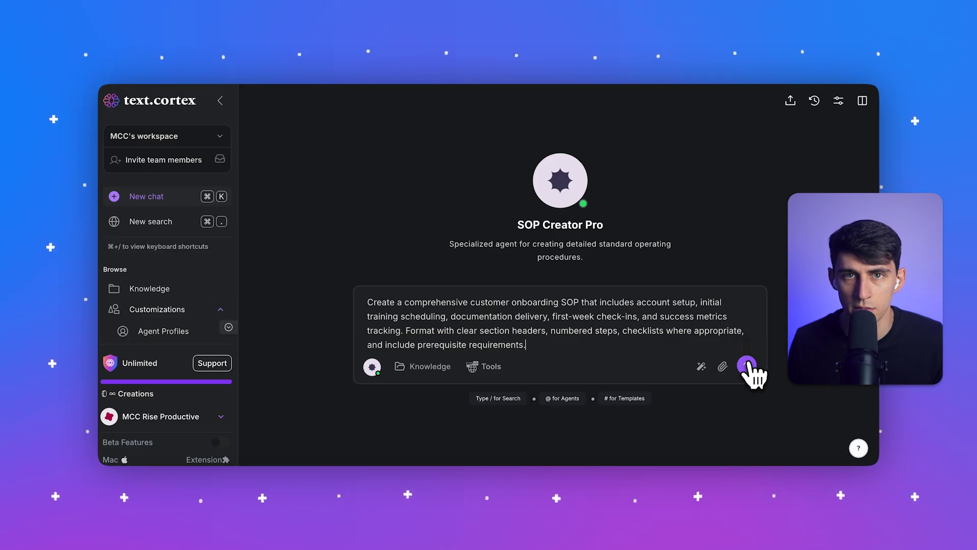
# Step: Send the onboarding SOP request and scroll to the Document Control section of the reply
pyautogui.click(747, 365)
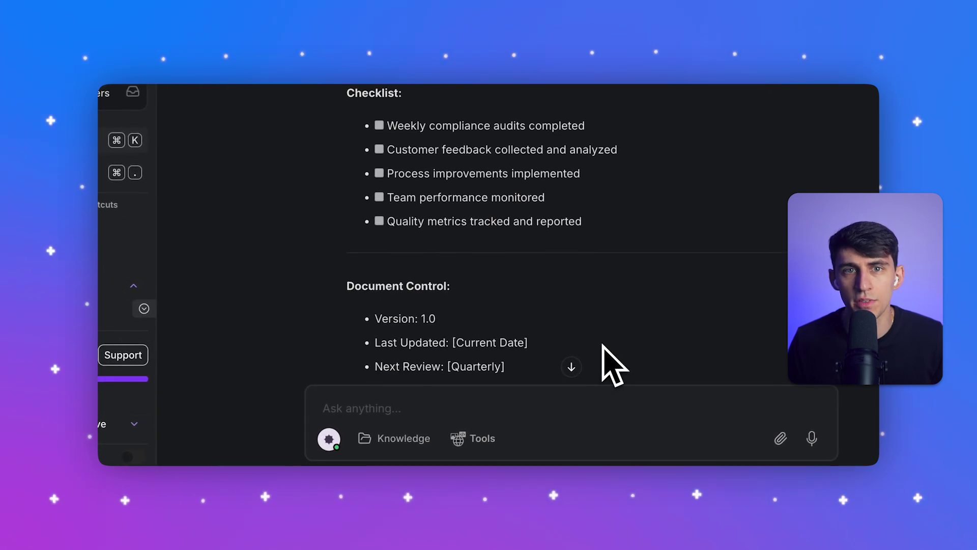
pyautogui.scroll(-3, 613, 364)
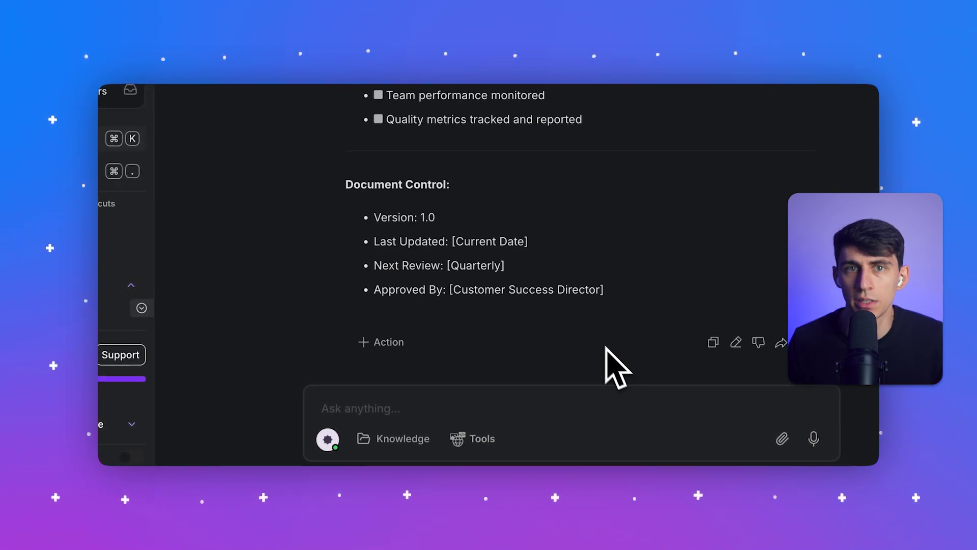
# Step: Add the generated SOP to a newly created 'Customer Success SOPs' knowledge base
pyautogui.click(383, 343)
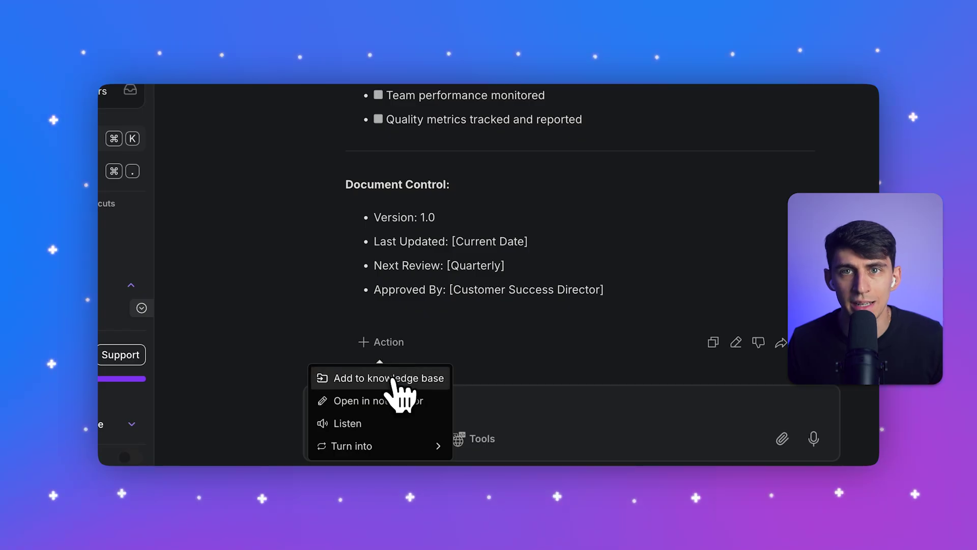
pyautogui.click(399, 386)
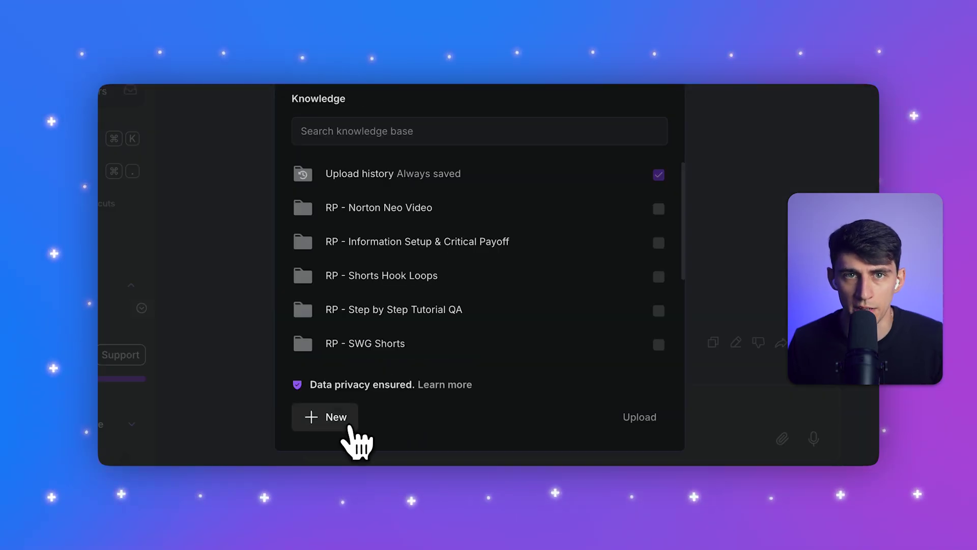
pyautogui.click(342, 420)
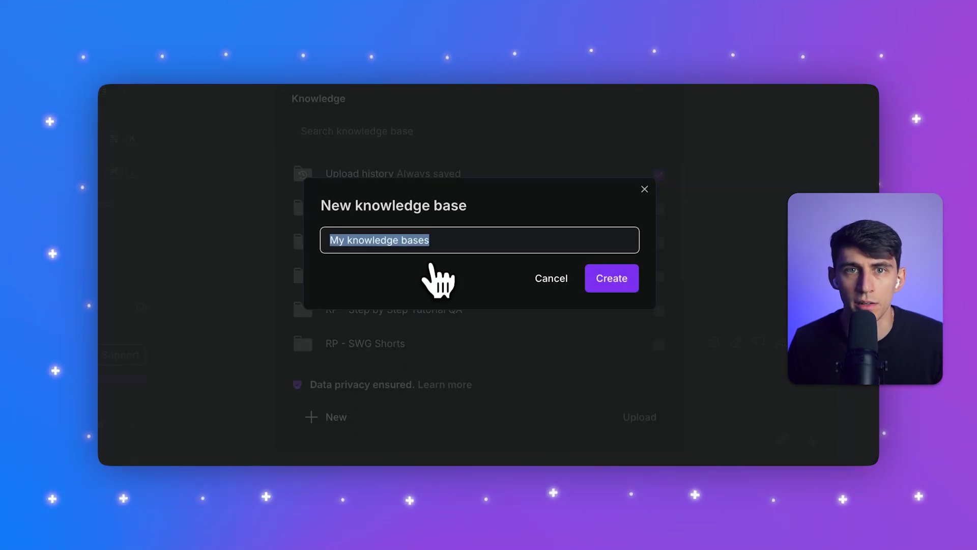
pyautogui.click(608, 283)
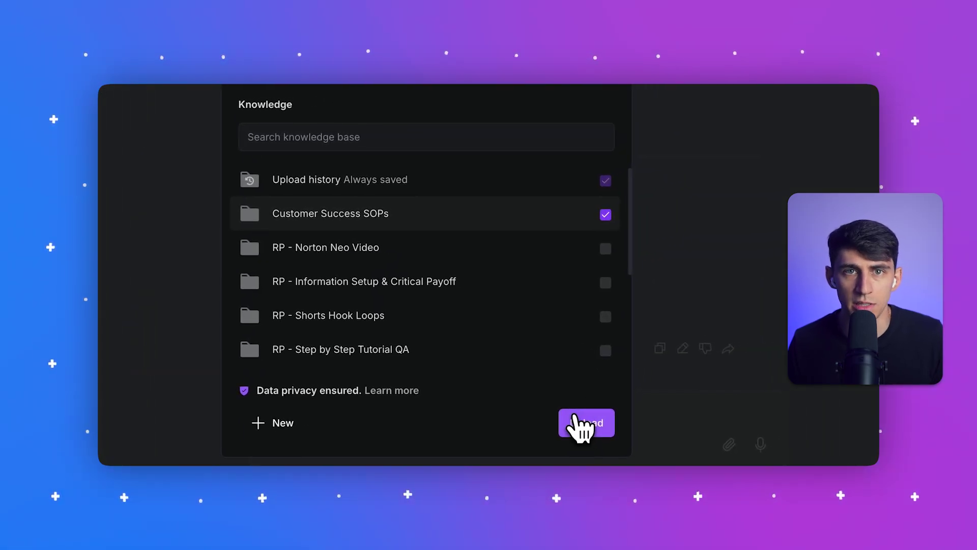
pyautogui.click(575, 417)
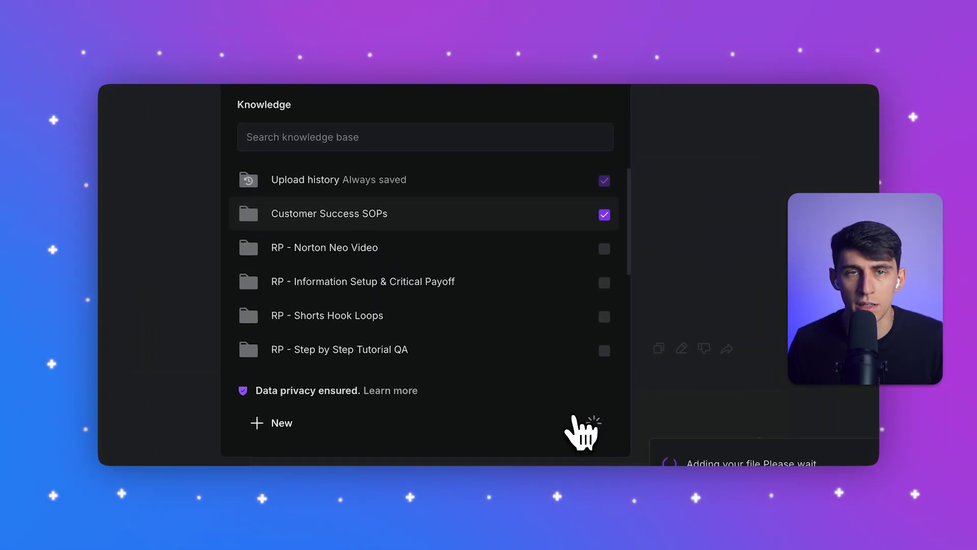